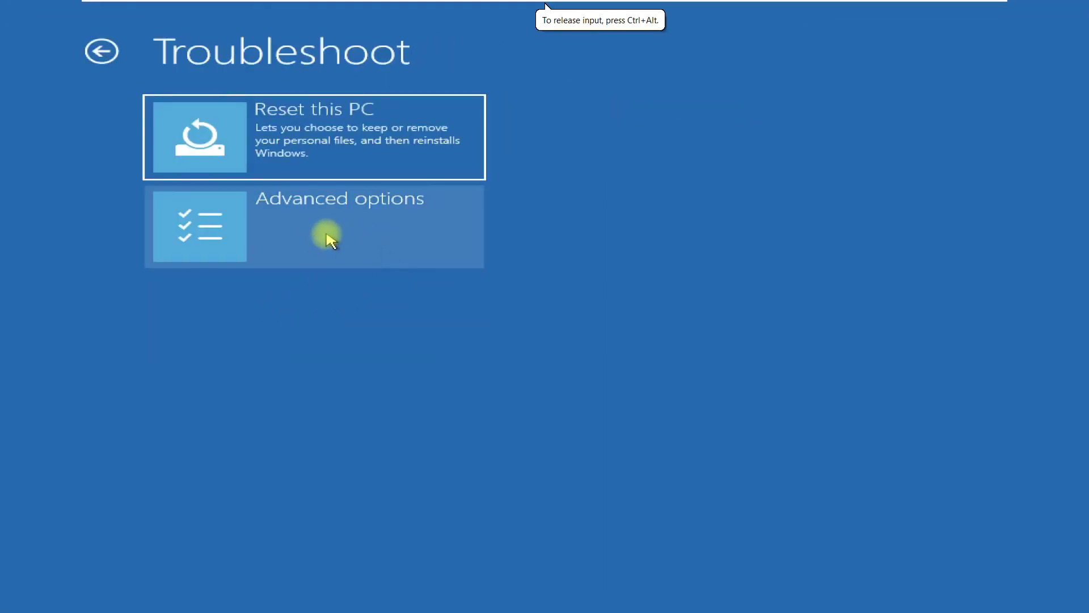
- Run Startup Repair from Advanced options, see it fail to repair the PC, and return to the options menu
{"action": "left_click", "coordinate": [330, 240]}
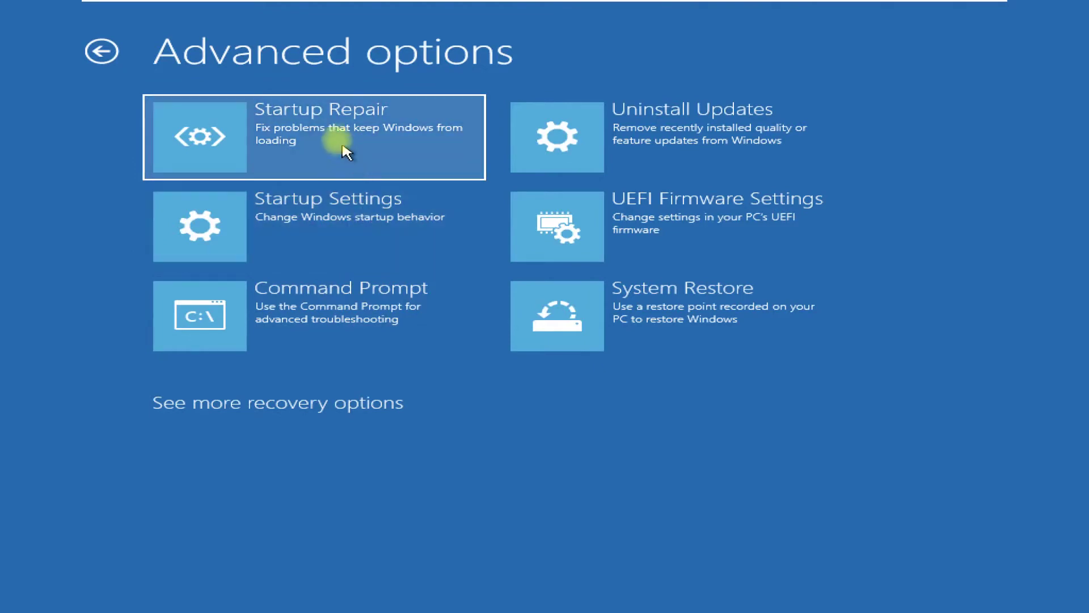
{"action": "left_click", "coordinate": [317, 143]}
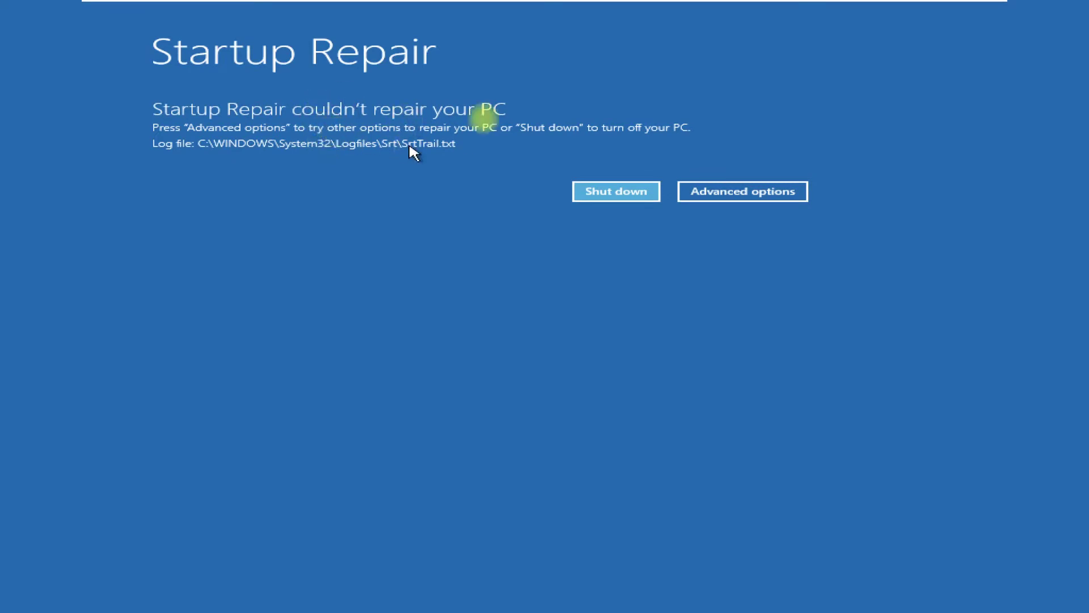
{"action": "left_click", "coordinate": [725, 197]}
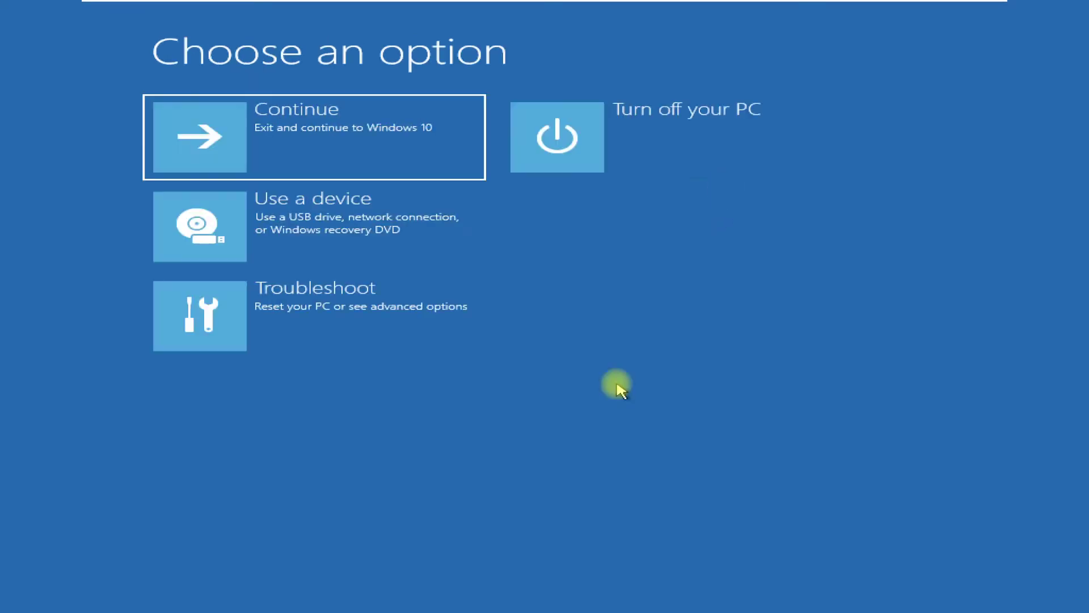
- Launch Command Prompt via Troubleshoot > Advanced options
{"action": "left_click", "coordinate": [255, 334]}
{"action": "left_click", "coordinate": [325, 240]}
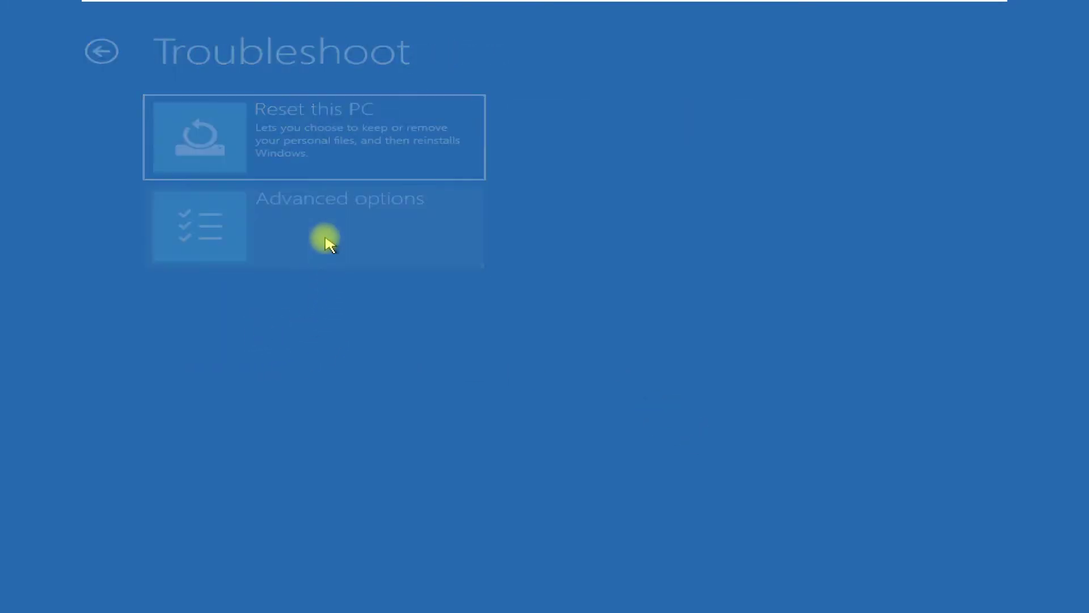
{"action": "left_click", "coordinate": [340, 324]}
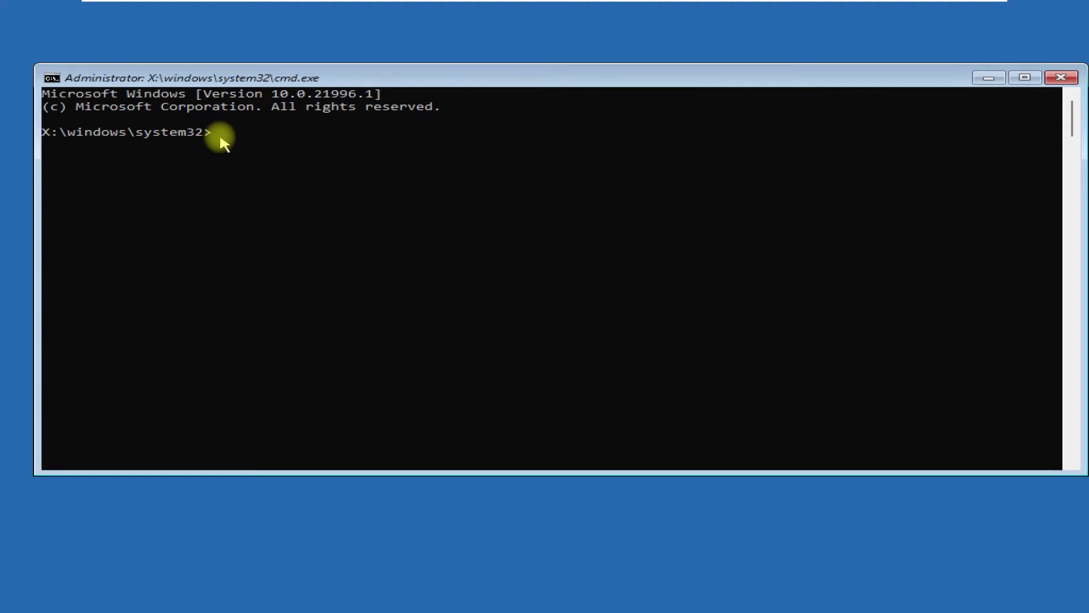
{"action": "type", "text": "d:"}
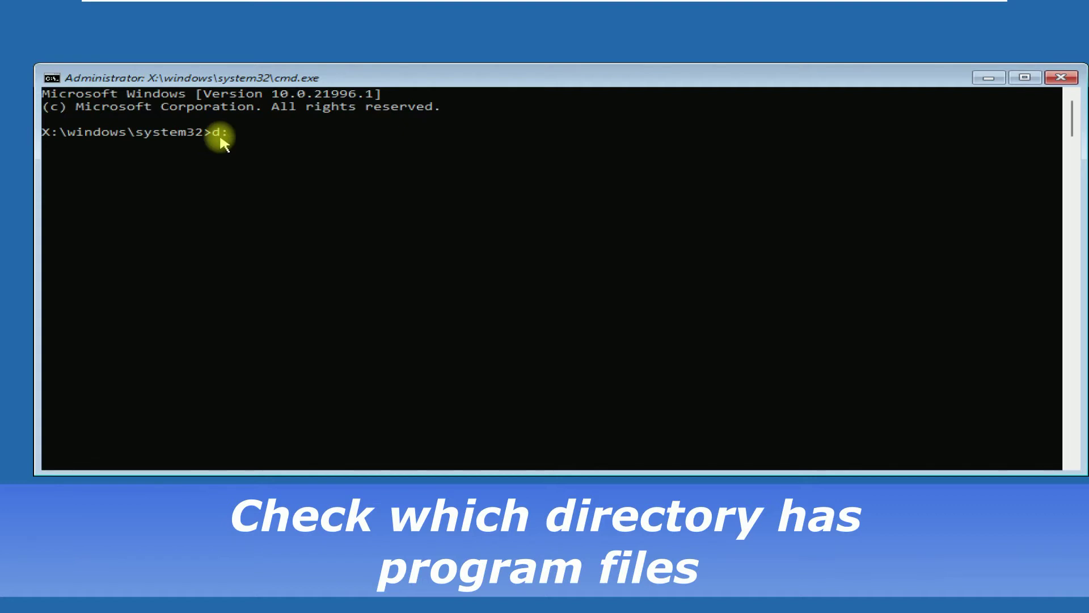
- Run dir on drives D: and C:, finding D: is install media and C: holds Windows
{"action": "key", "text": "Return"}
{"action": "type", "text": "d"}
{"action": "type", "text": "ir"}
{"action": "key", "text": "Return"}
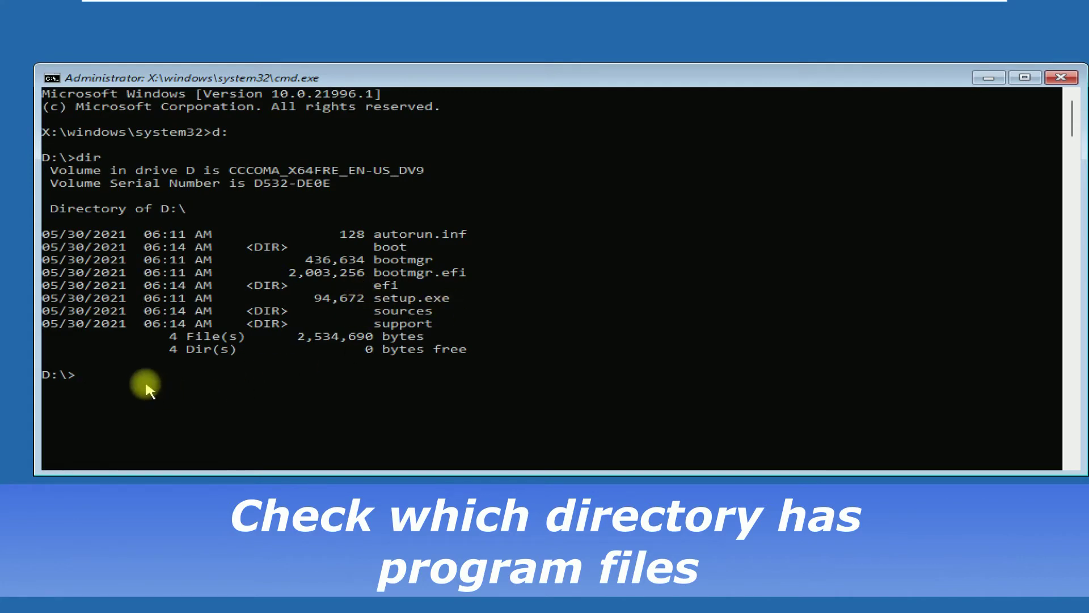
{"action": "type", "text": "c:"}
{"action": "key", "text": "Return"}
{"action": "type", "text": "di"}
{"action": "type", "text": "r"}
{"action": "key", "text": "Return"}
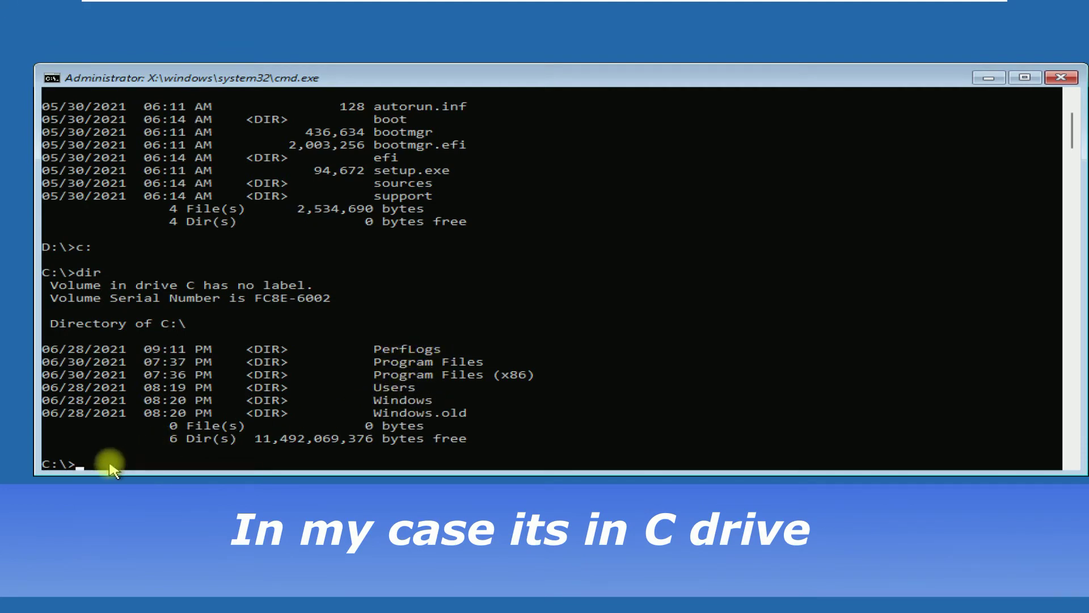
{"action": "type", "text": "cd"}
{"action": "type", "text": " windows"}
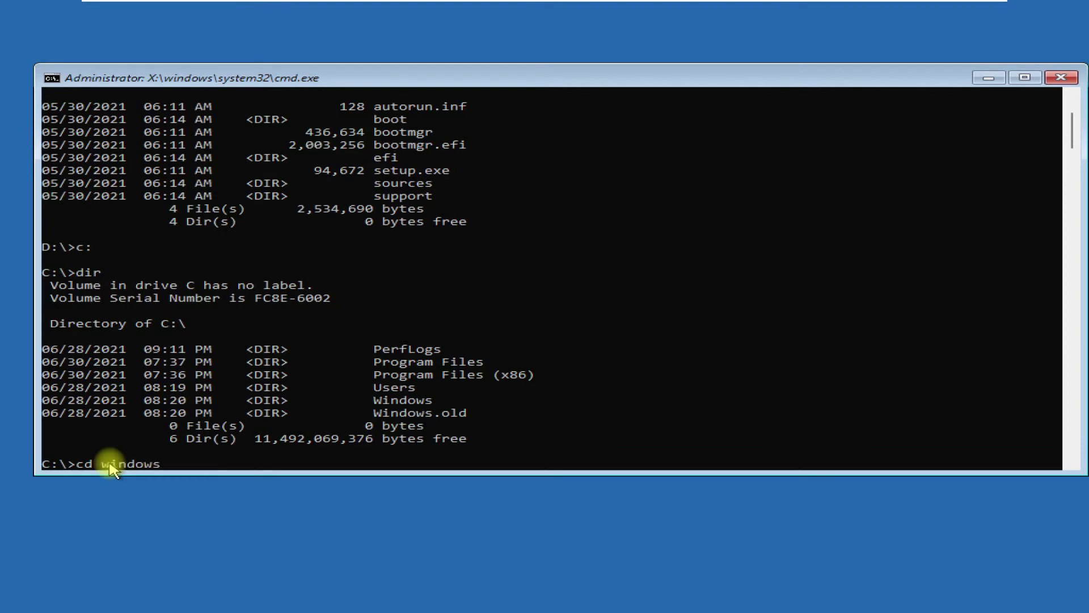
- In C:\Windows\System32\config, run 'MD backup' and 'copy *.* backup', copying 11 files
{"action": "key", "text": "Return"}
{"action": "type", "text": "cd system32"}
{"action": "key", "text": "Return"}
{"action": "type", "text": "cd config"}
{"action": "key", "text": "Return"}
{"action": "type", "text": "MD backup"}
{"action": "key", "text": "Return"}
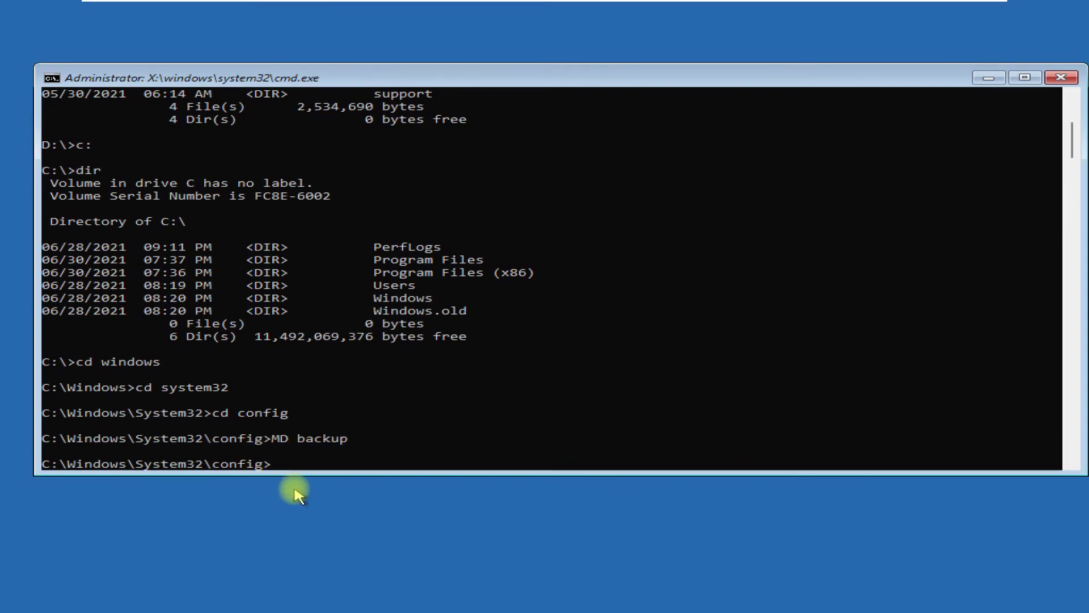
{"action": "type", "text": "copy *"}
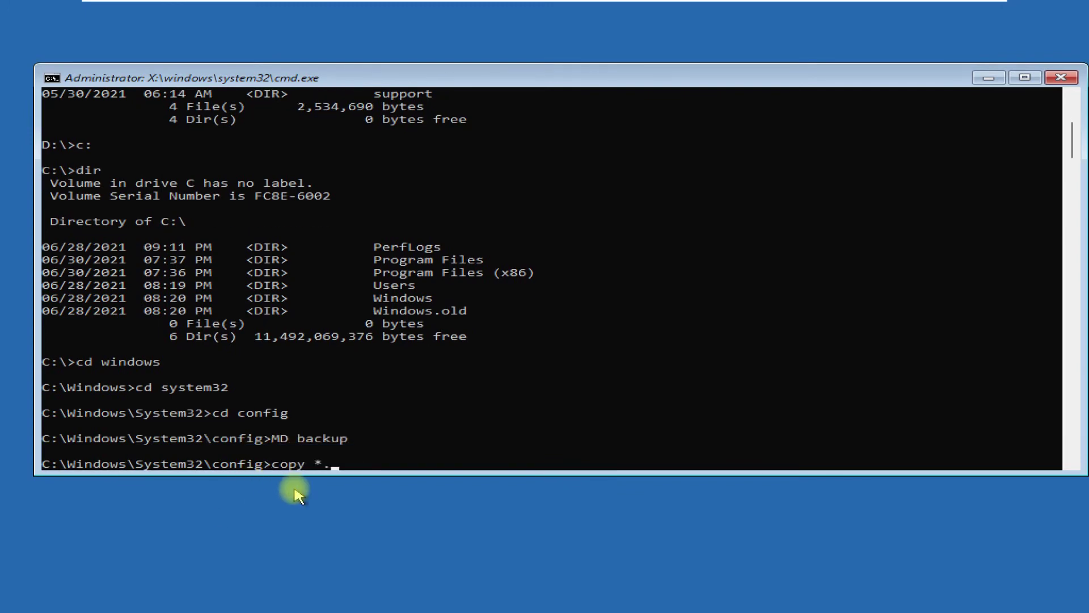
{"action": "type", "text": ".* backup"}
{"action": "key", "text": "Return"}
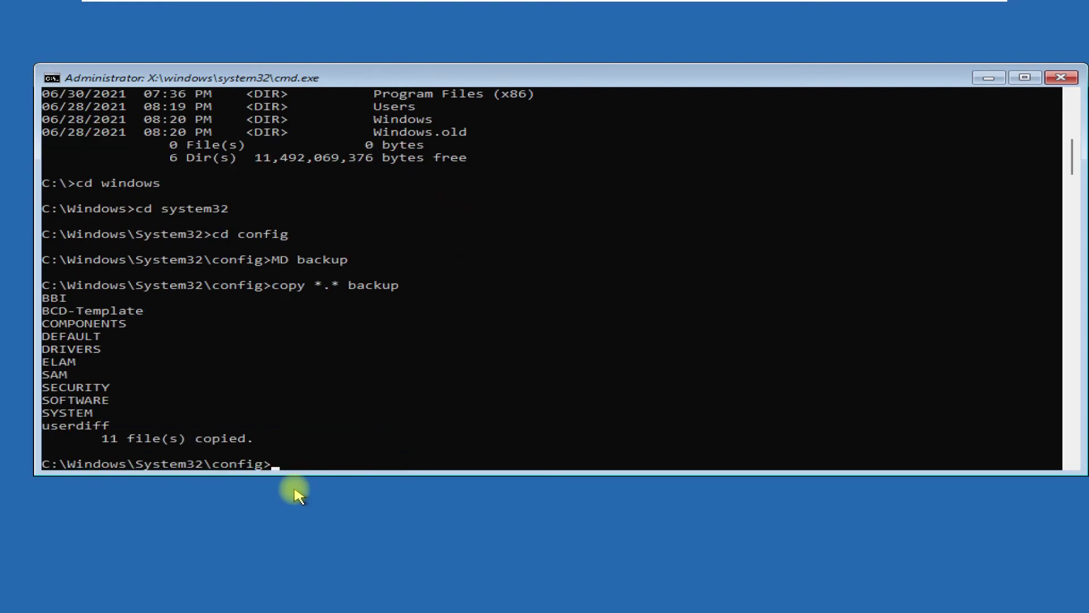
{"action": "type", "text": "CD r"}
{"action": "type", "text": "egback"}
- Confirm RegBack is empty, so 'copy *.* ..' finds no files, then exit Command Prompt
{"action": "key", "text": "Return"}
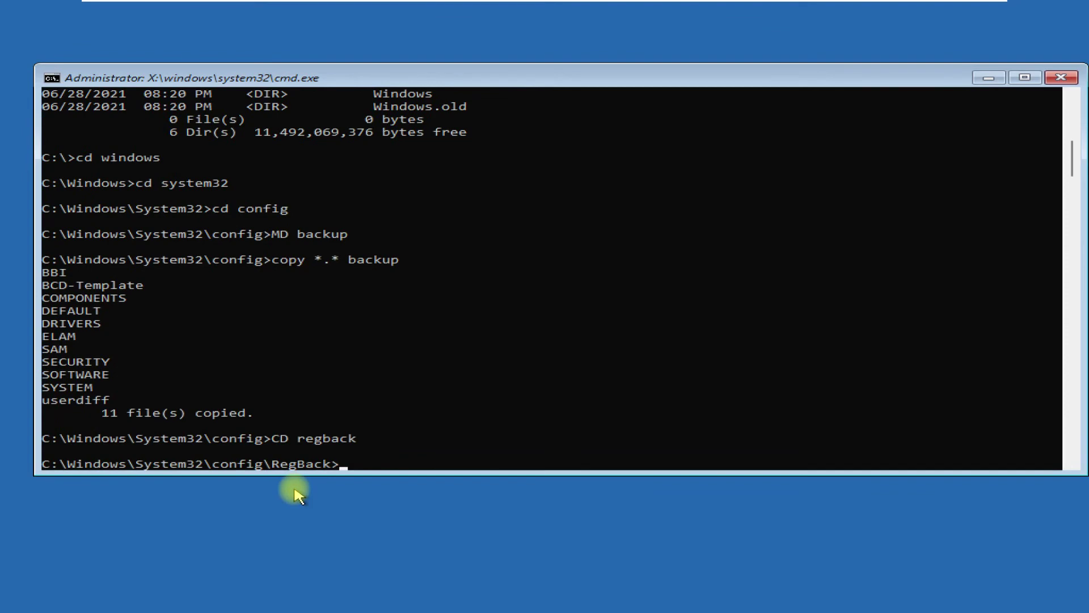
{"action": "type", "text": "di"}
{"action": "type", "text": "r"}
{"action": "key", "text": "Return"}
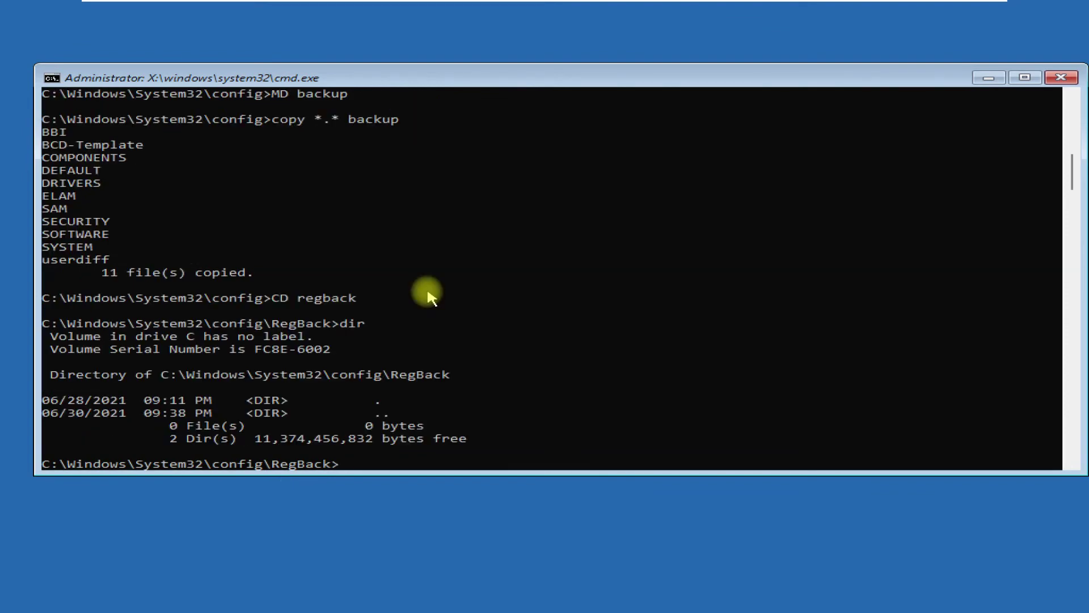
{"action": "type", "text": "*.* .."}
{"action": "key", "text": "Return"}
{"action": "type", "text": "copy "}
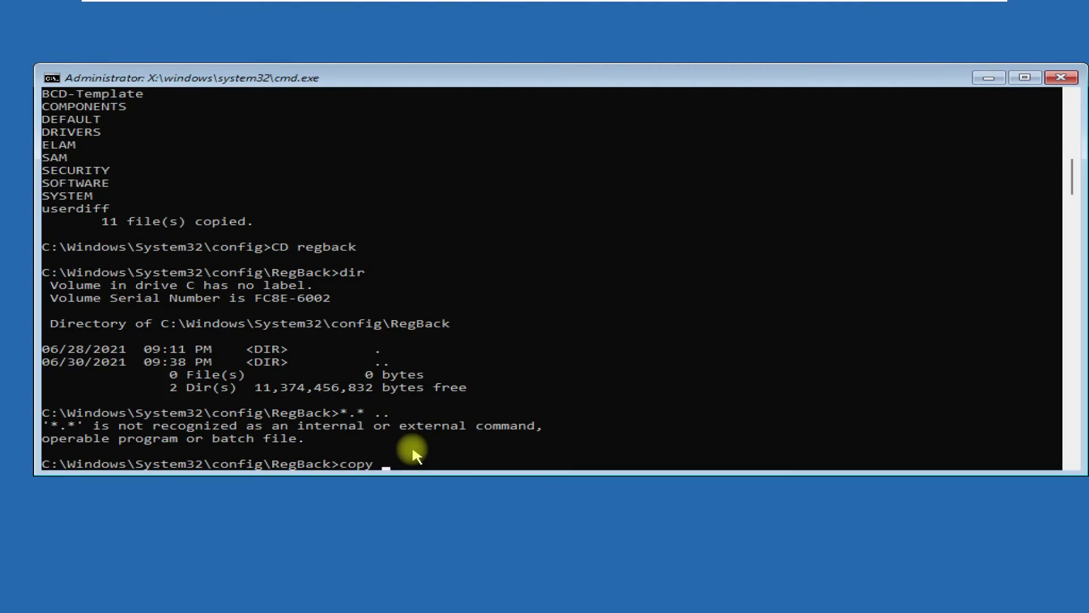
{"action": "type", "text": "*.* .."}
{"action": "key", "text": "Return"}
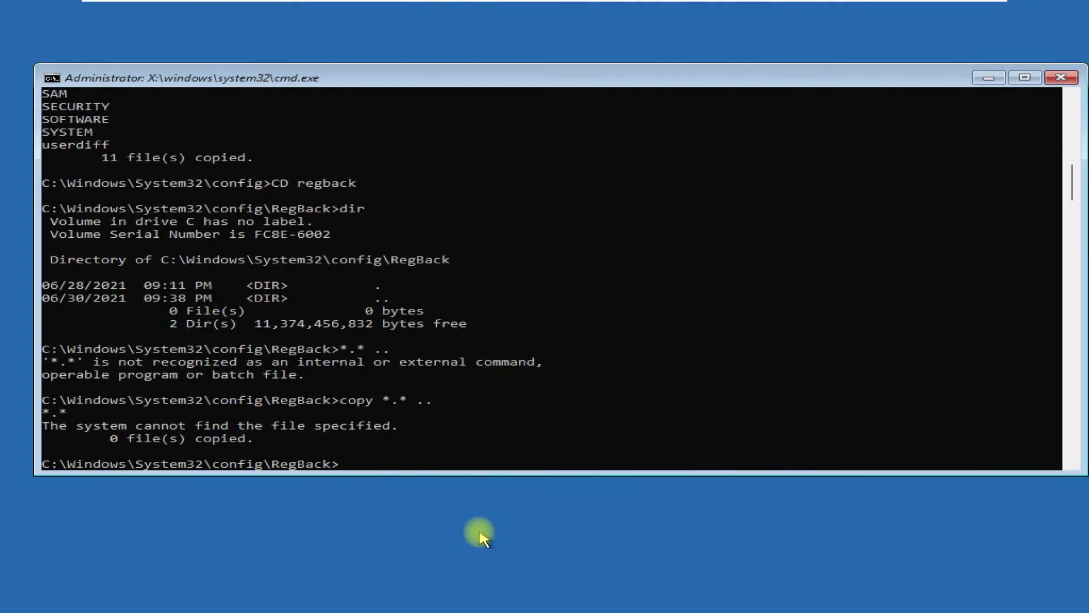
{"action": "type", "text": "exit"}
{"action": "key", "text": "Return"}
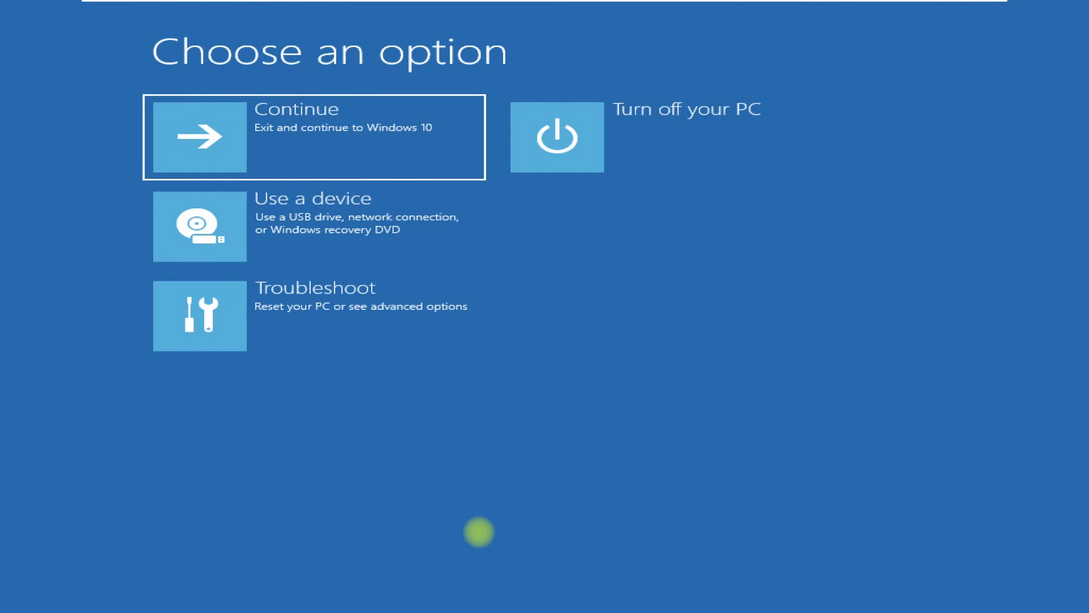